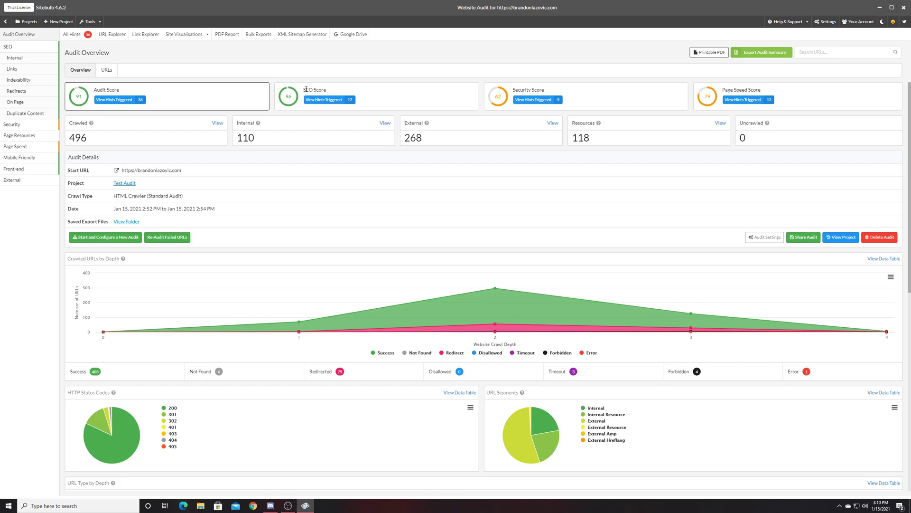
- Select and inspect the SEO Score, Security Score and Page Speed Score card headings
left_click_drag(307, 89, 322, 90)
left_click(336, 92)
double_click(516, 91)
left_click_drag(516, 91, 545, 90)
left_click(547, 90)
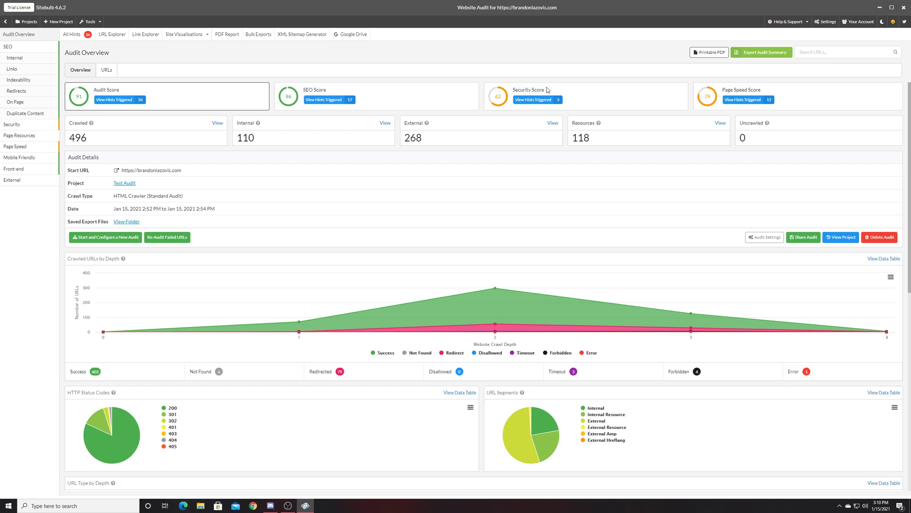
triple_click(739, 90)
left_click(622, 151)
- Scroll down to review the Crawled URLs by Depth chart, then scroll back up
scroll(621, 170, "down", 2)
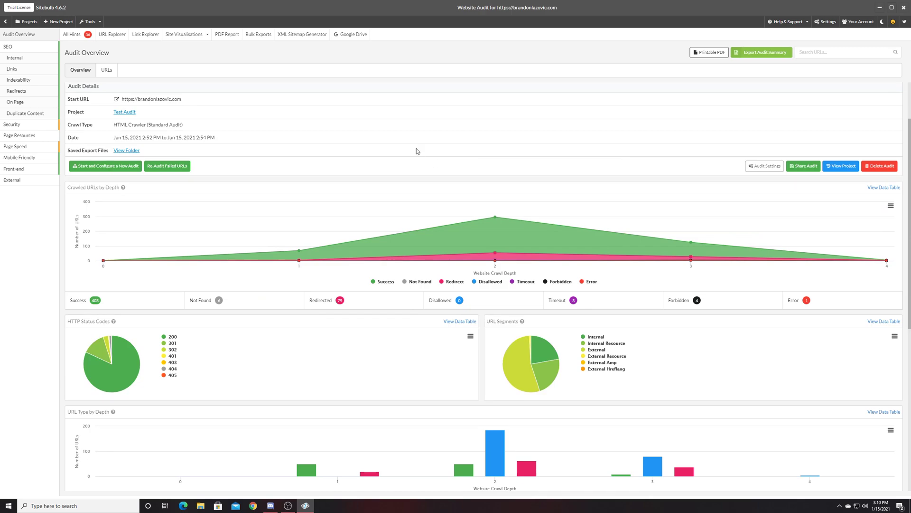
mouse_move(184, 241)
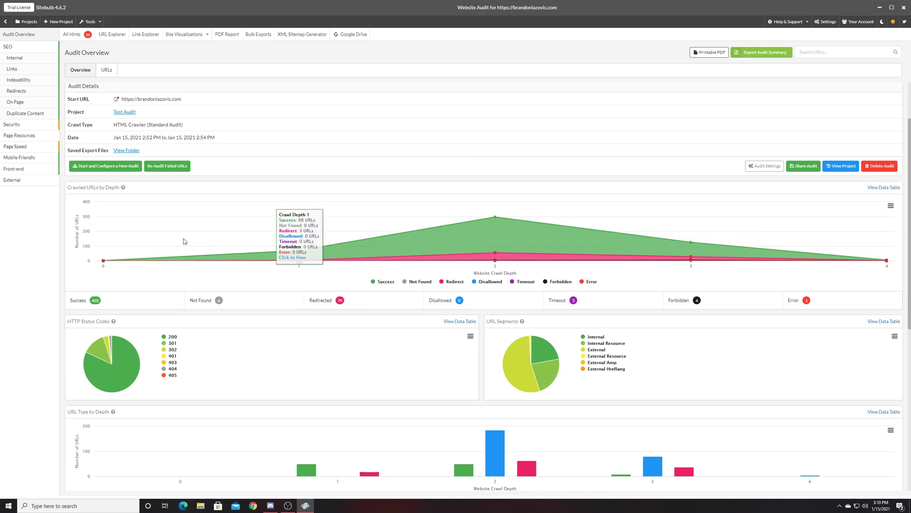
mouse_move(127, 240)
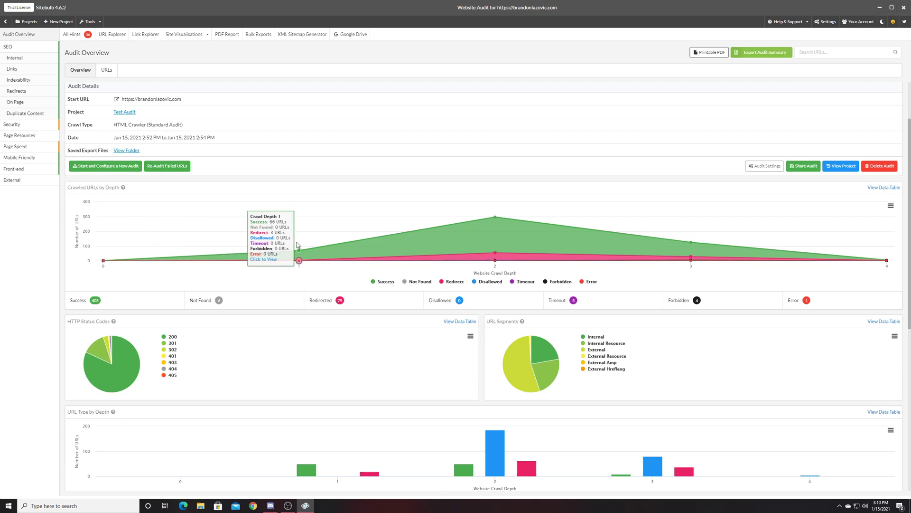
mouse_move(486, 225)
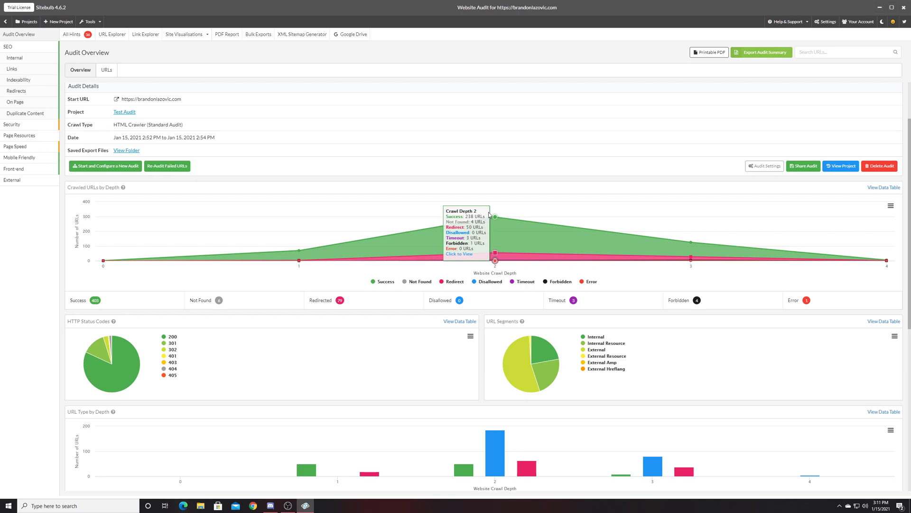
mouse_move(895, 262)
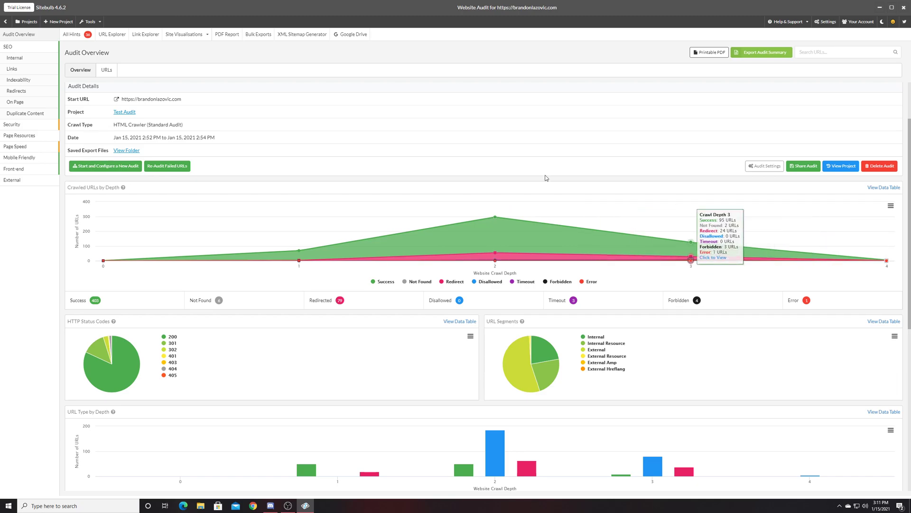
scroll(542, 176, "down", 6)
scroll(549, 191, "up", 7)
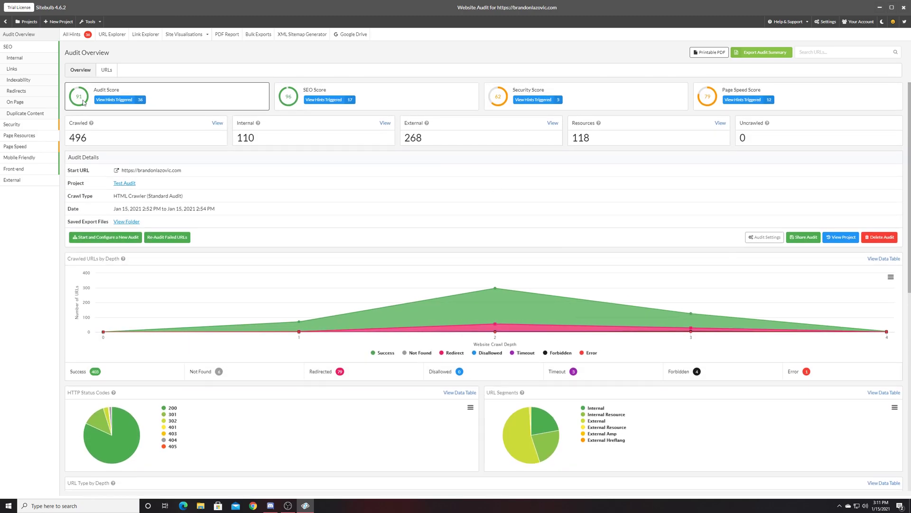
left_click(107, 70)
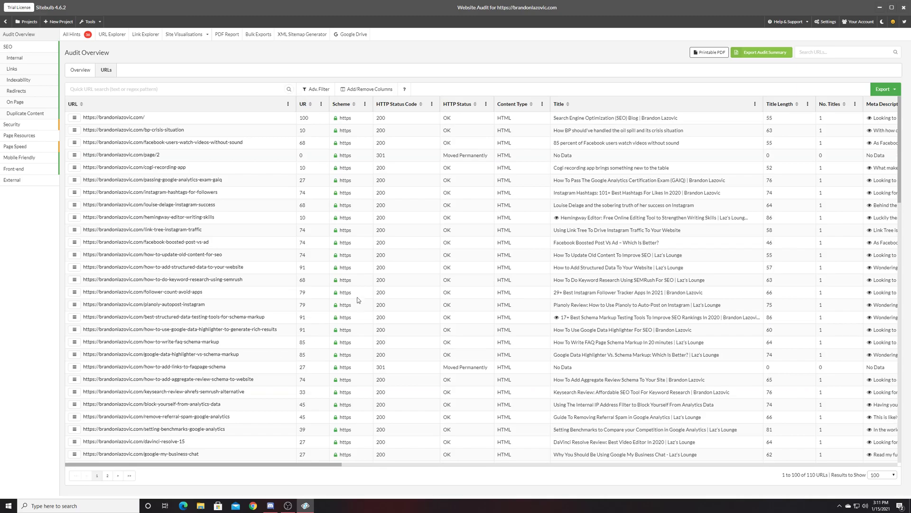
left_click_drag(342, 464, 223, 478)
left_click_drag(243, 466, 292, 465)
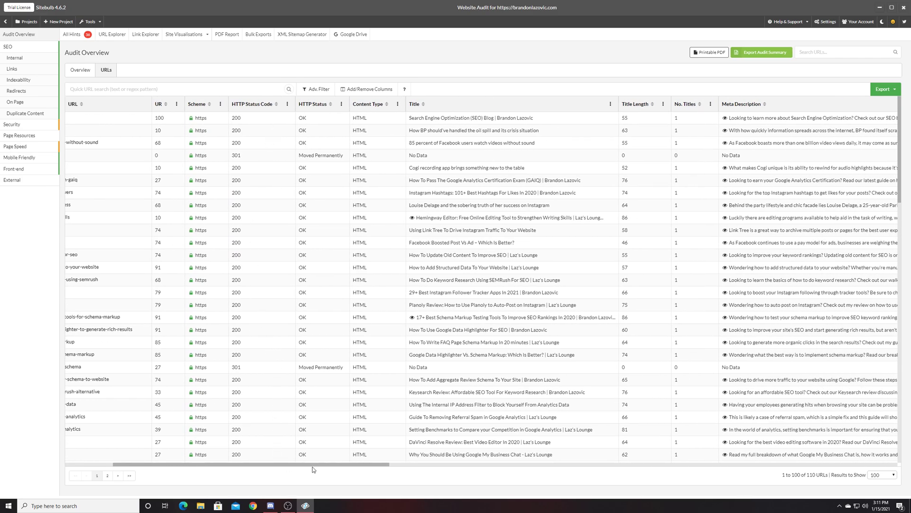
left_click_drag(312, 466, 820, 475)
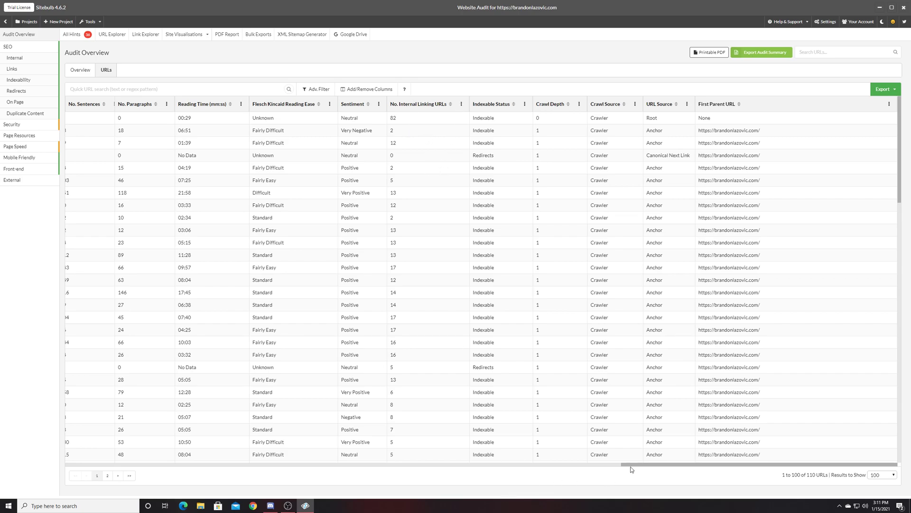
scroll(620, 429, "down", 3)
scroll(620, 429, "up", 3)
left_click_drag(669, 468, 119, 435)
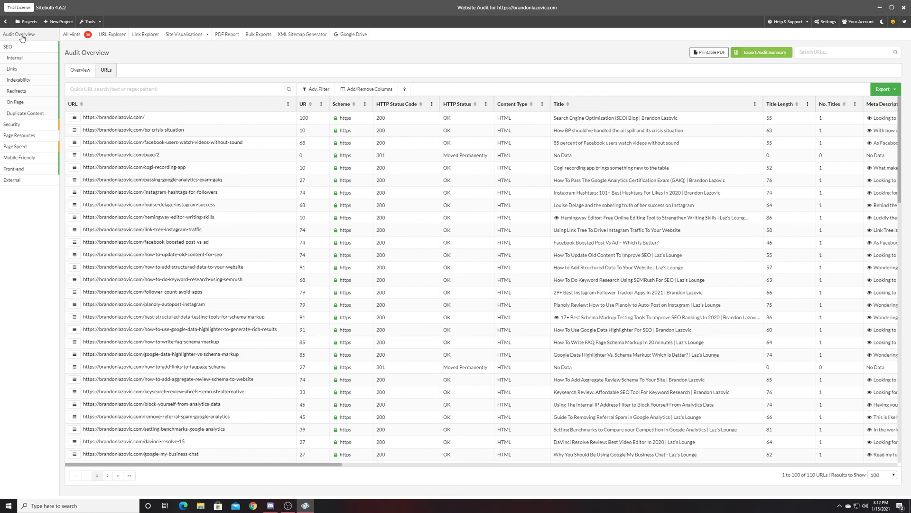
- Return to the overview and open the Page Speed report showing TTFB 2915ms and download 110ms
left_click(74, 69)
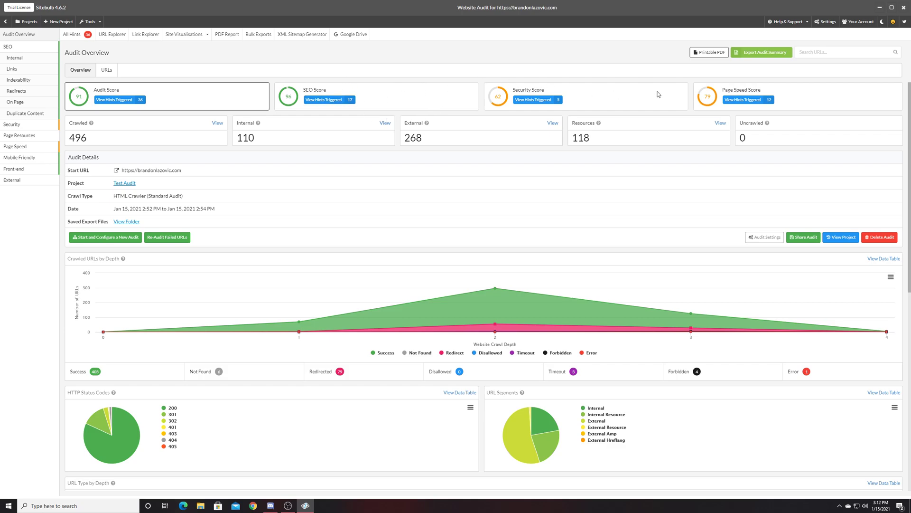
left_click(751, 101)
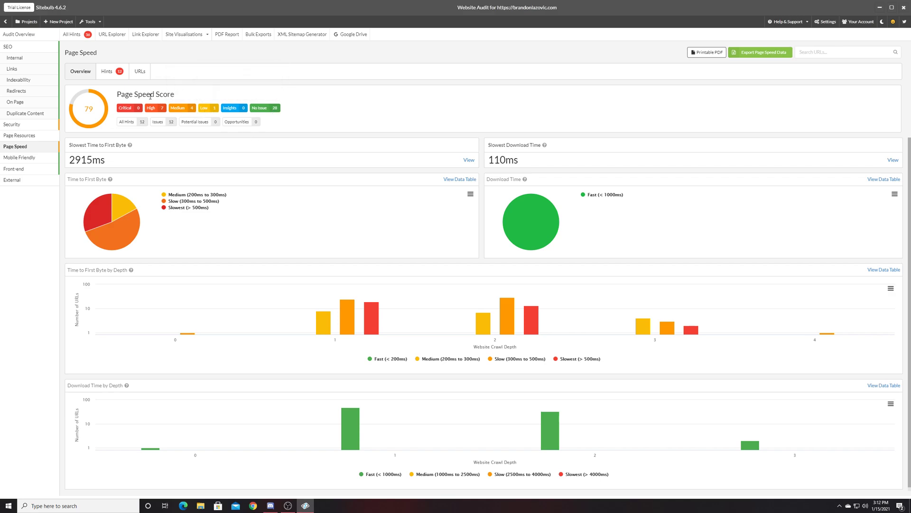
mouse_move(155, 111)
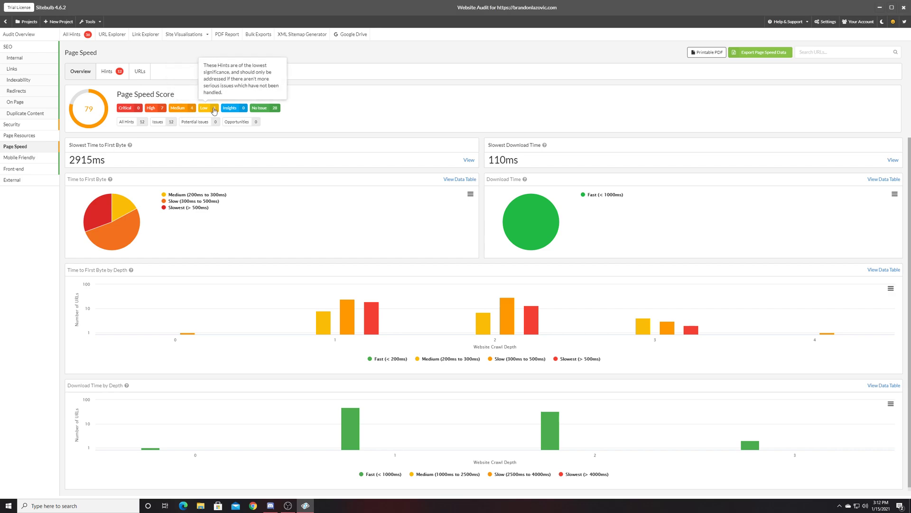
mouse_move(236, 109)
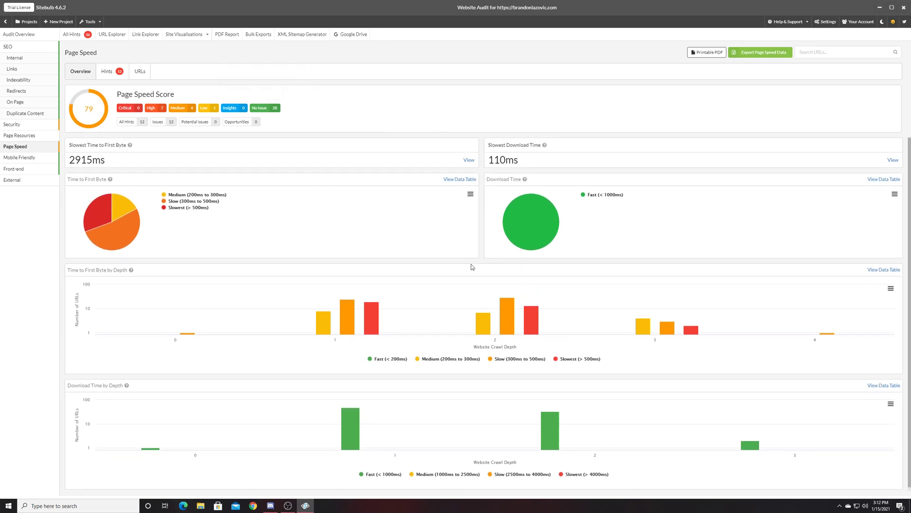
scroll(472, 267, "down", 1)
mouse_move(118, 190)
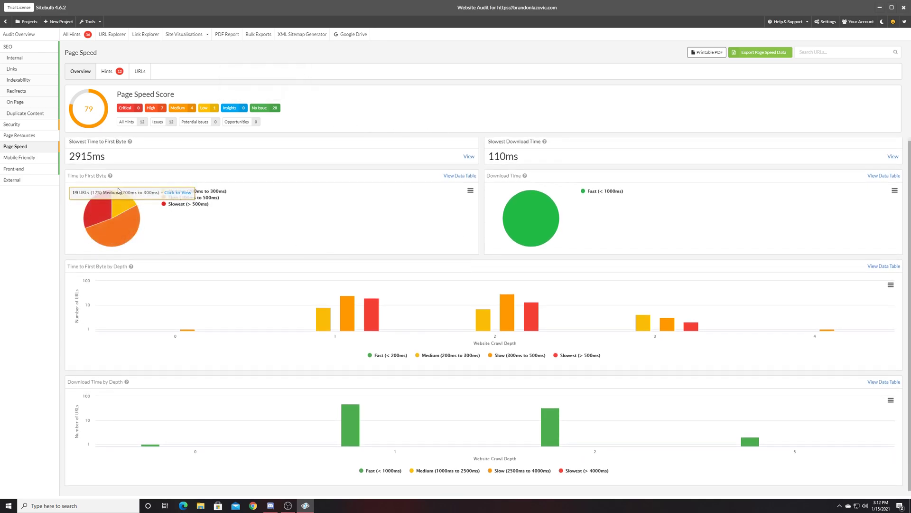
left_click(107, 71)
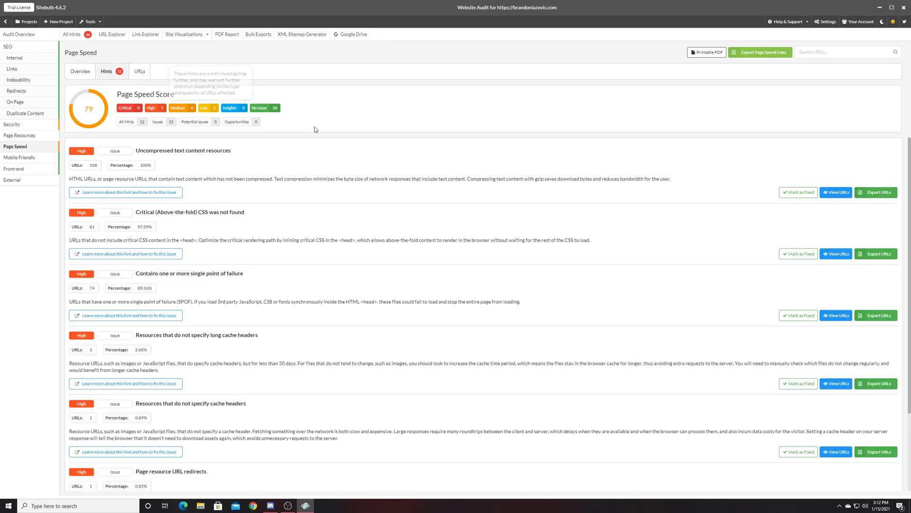
middle_click(336, 163)
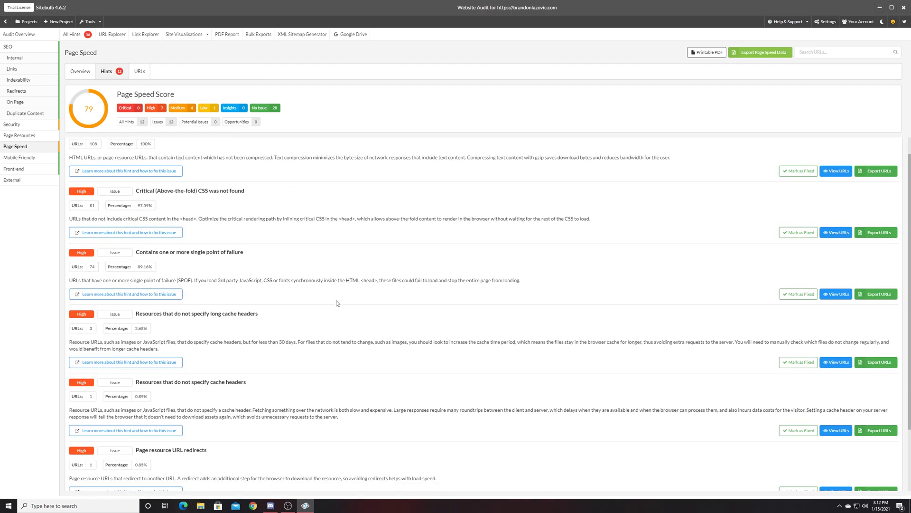
middle_click(370, 277)
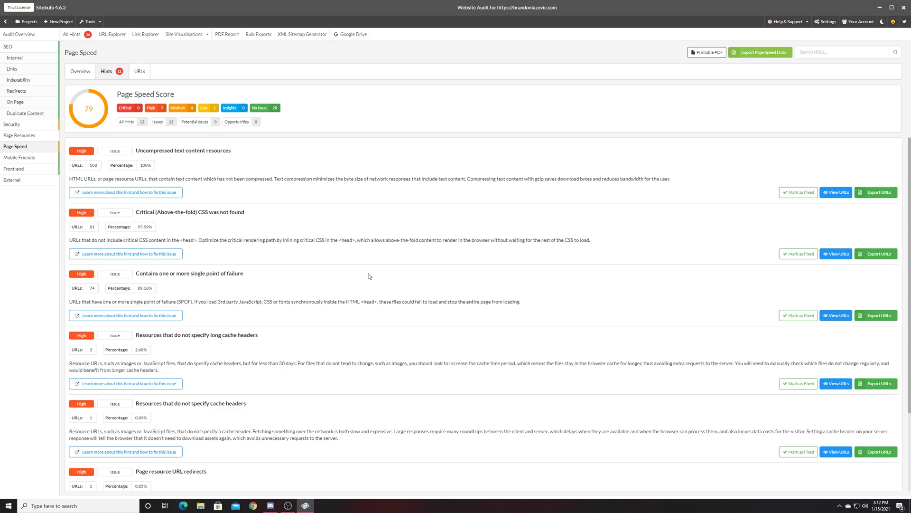
scroll(370, 276, "down", 2)
scroll(375, 276, "up", 2)
left_click_drag(84, 179, 679, 183)
left_click(665, 179)
left_click_drag(69, 179, 352, 180)
left_click(574, 168)
triple_click(678, 183)
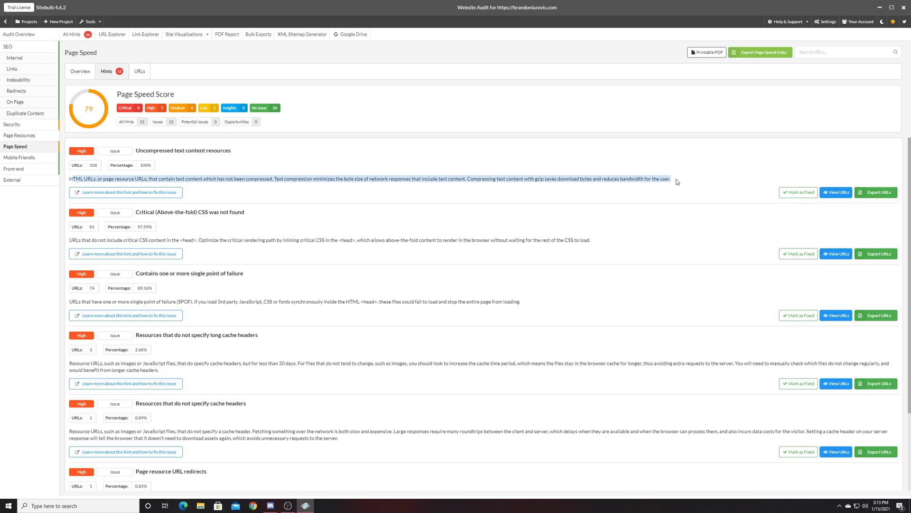
left_click(678, 182)
left_click_drag(189, 240, 596, 245)
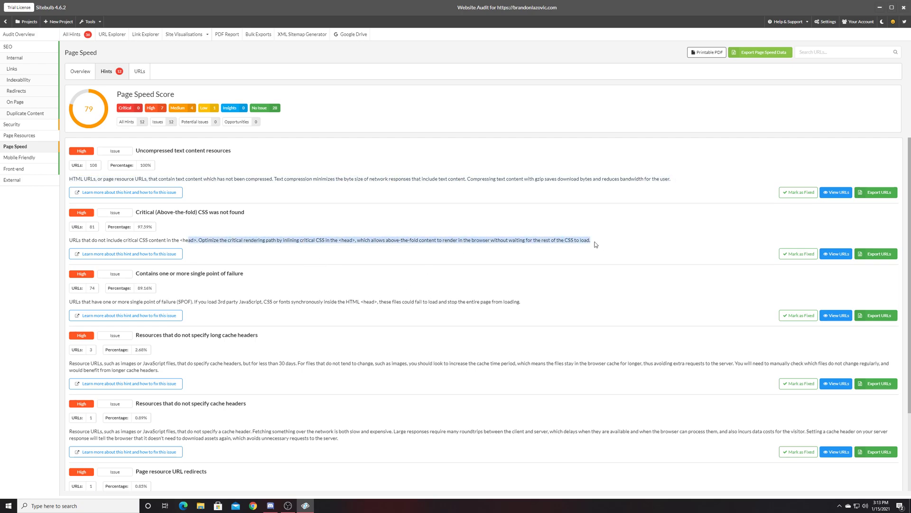
left_click(597, 244)
scroll(512, 285, "down", 3)
scroll(508, 332, "up", 3)
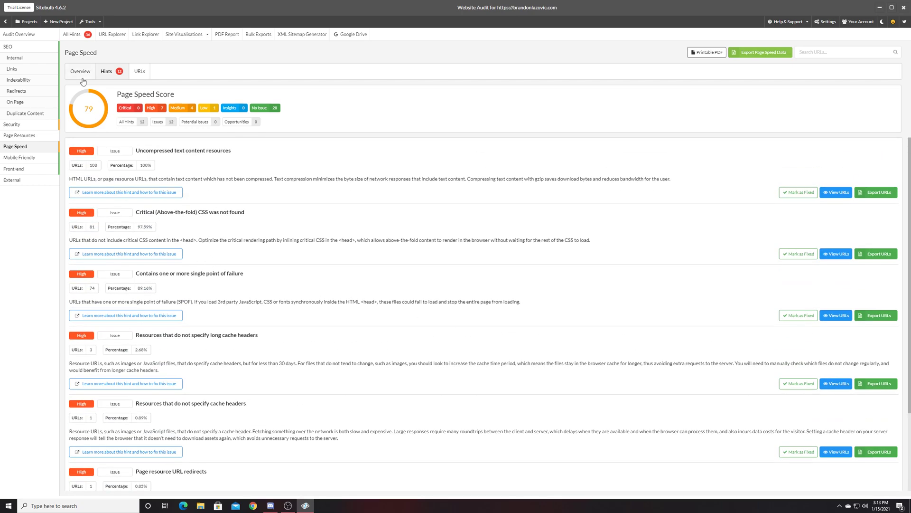
- Step through All Hints, URL Explorer and Link Explorer, then start the Crawl Tree visualisation
left_click(74, 38)
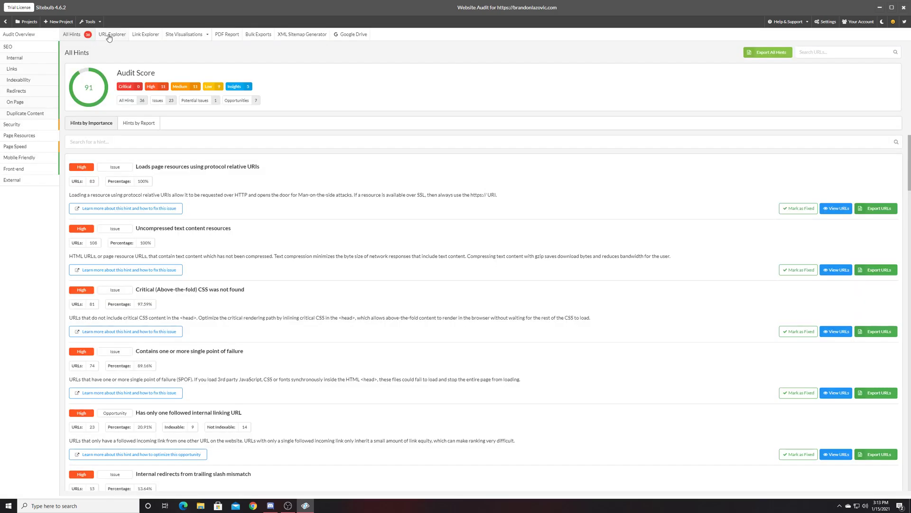
left_click(109, 38)
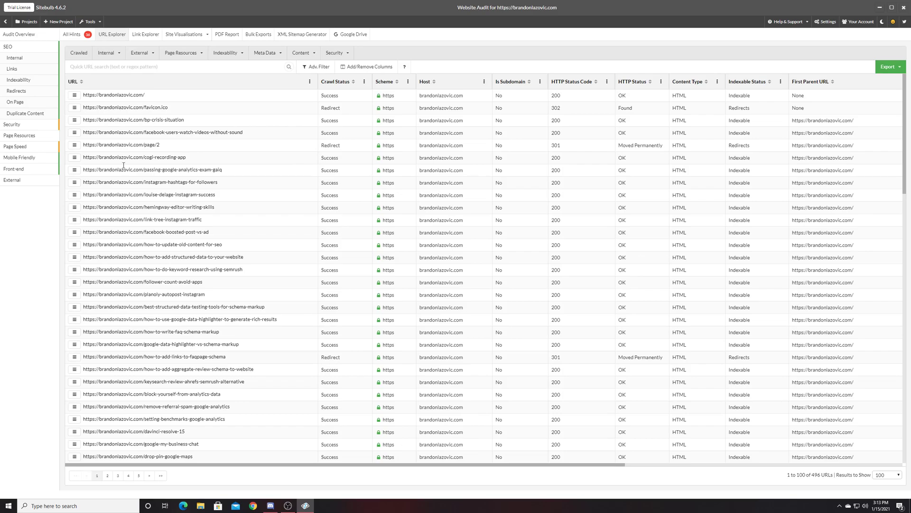
left_click(146, 34)
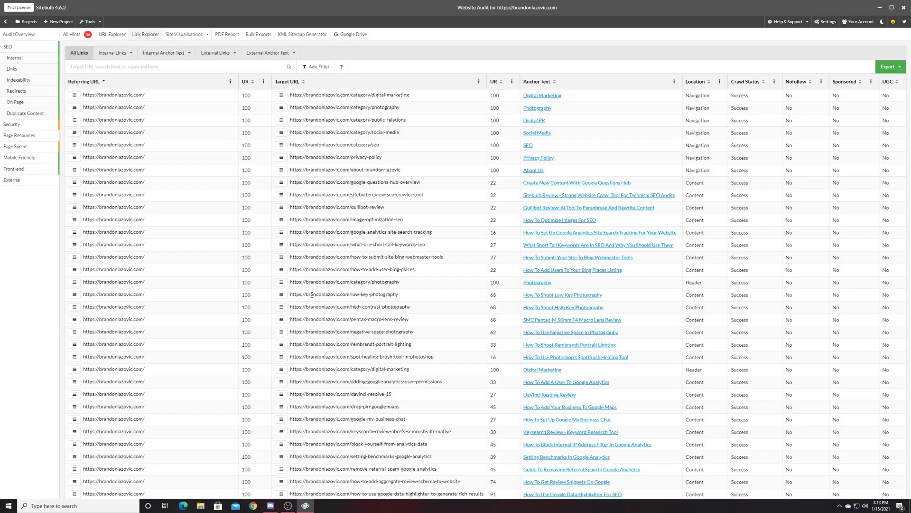
left_click_drag(376, 466, 625, 474)
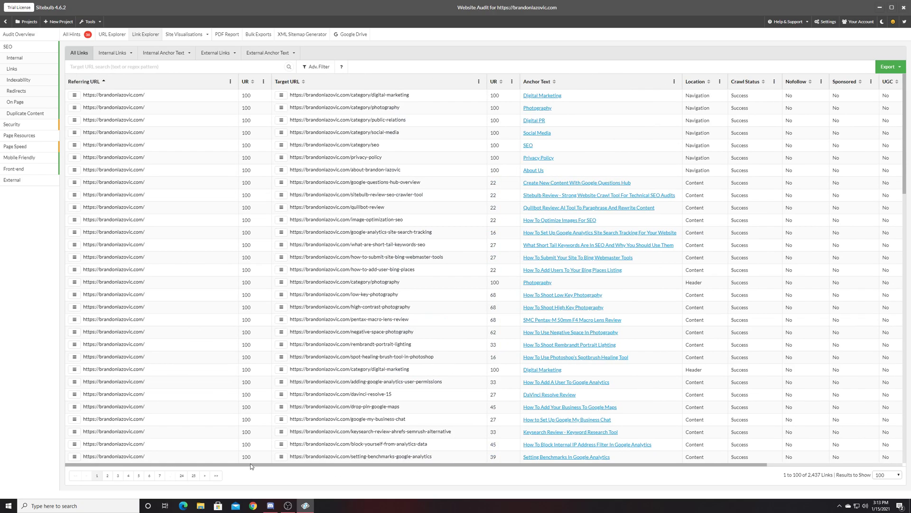
mouse_move(201, 32)
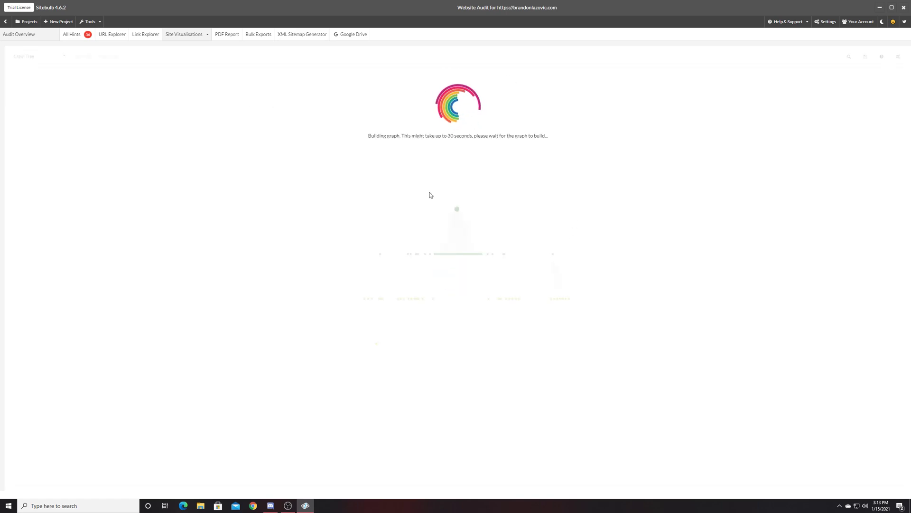
- Zoom into the finished crawl tree and inspect a node's details
scroll(442, 224, "up", 3)
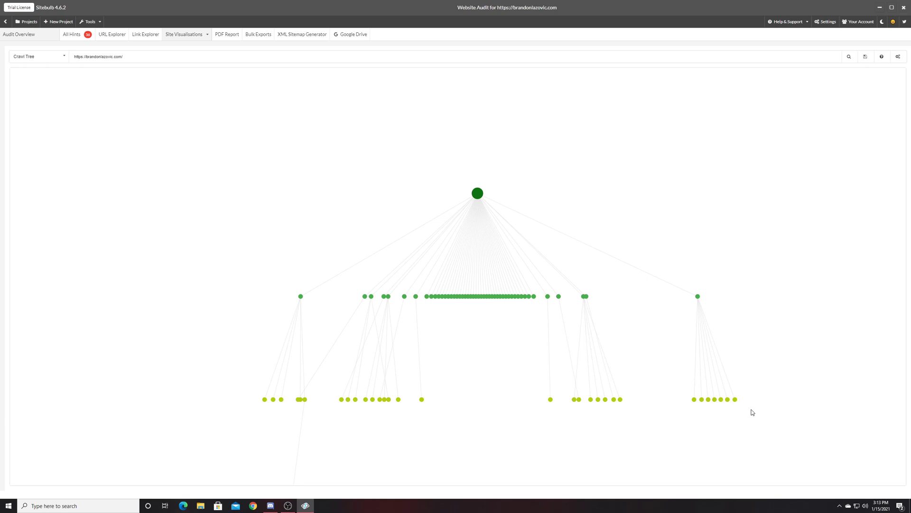
mouse_move(697, 297)
left_click(228, 35)
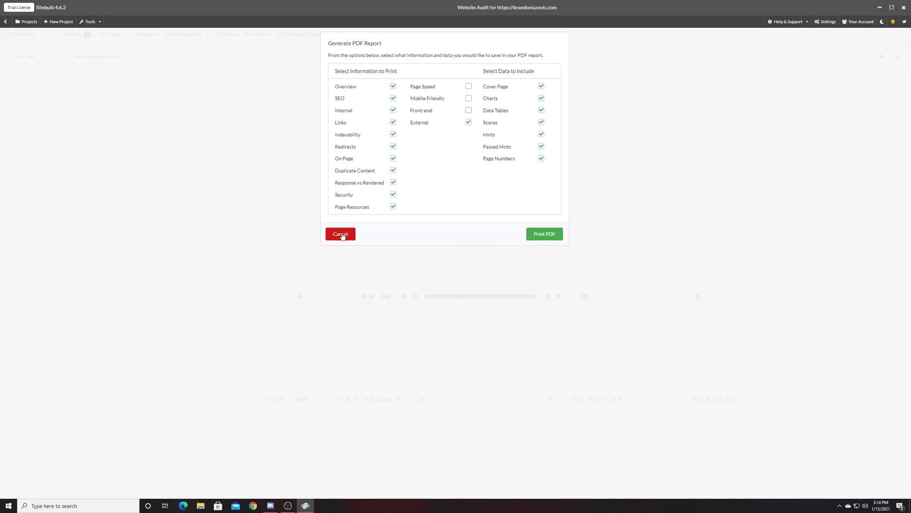
left_click(343, 237)
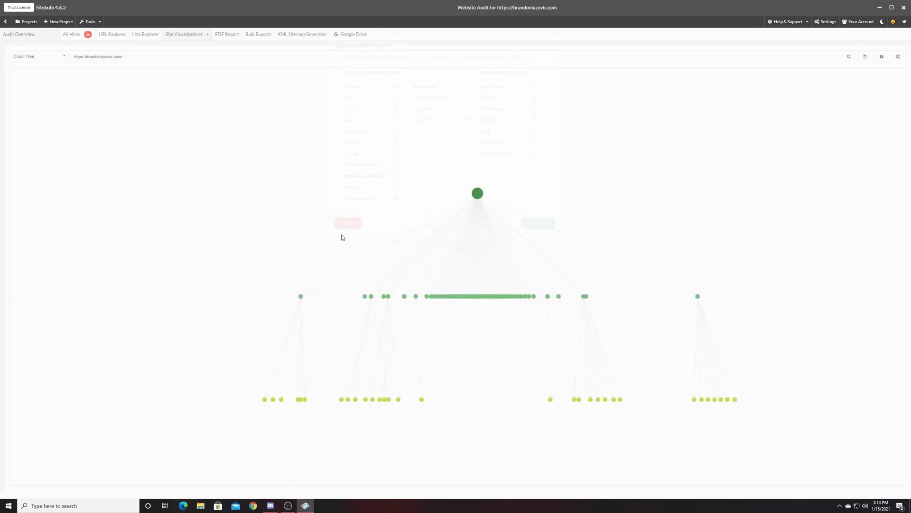
- Look at the XML Sitemap Generator and Tools menu, then open the SEO overview from All Hints
left_click(297, 34)
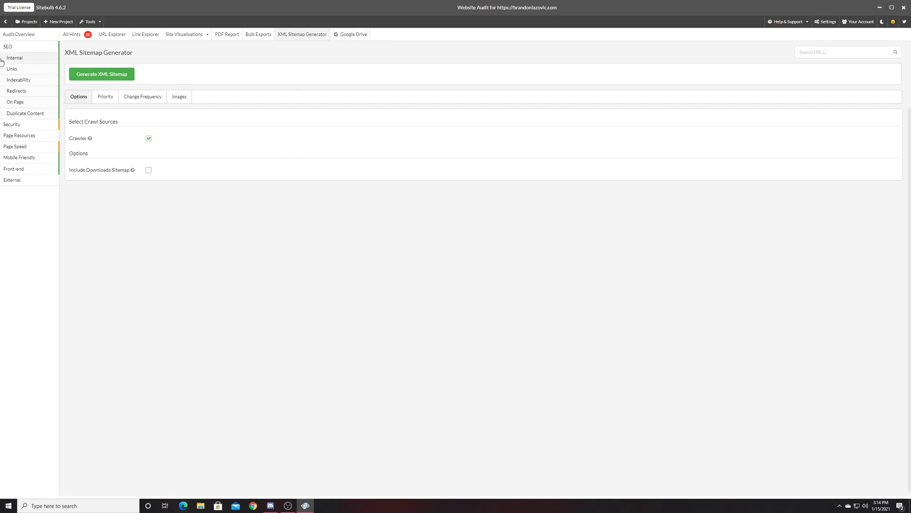
left_click(86, 22)
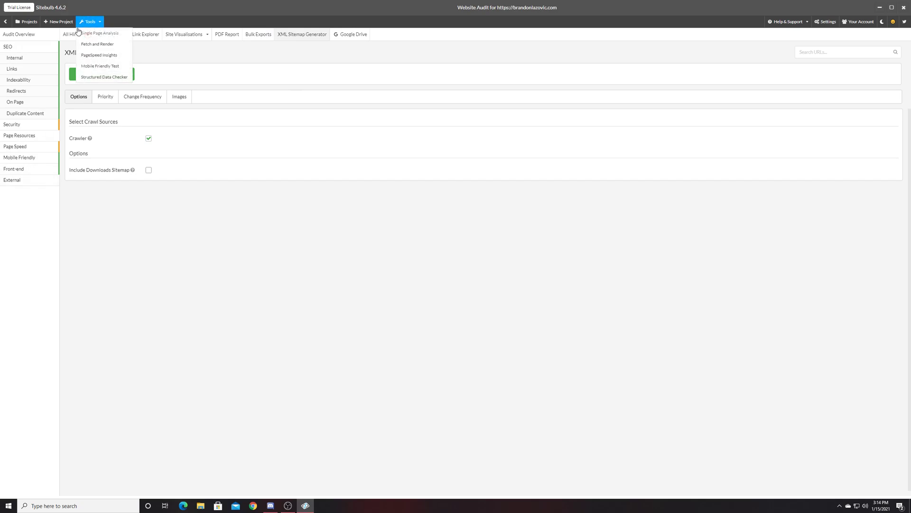
left_click(74, 38)
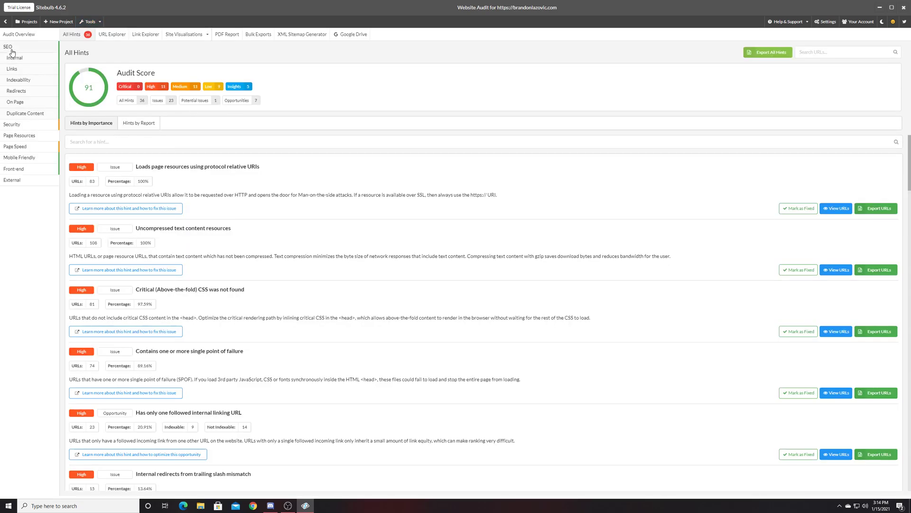
left_click(9, 47)
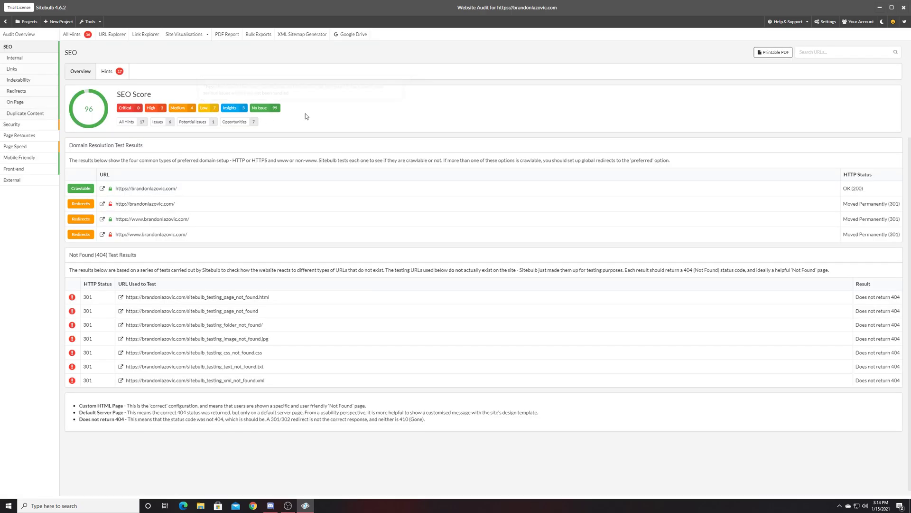